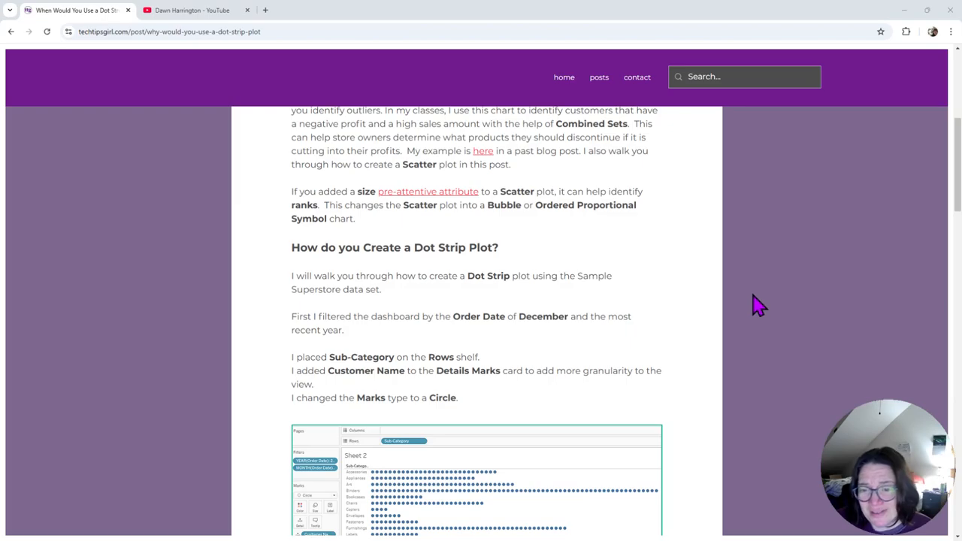
- Switch from the dot strip plot article to Tableau Public and place Sub-Category on the rows
scroll(744, 300, "up", 4)
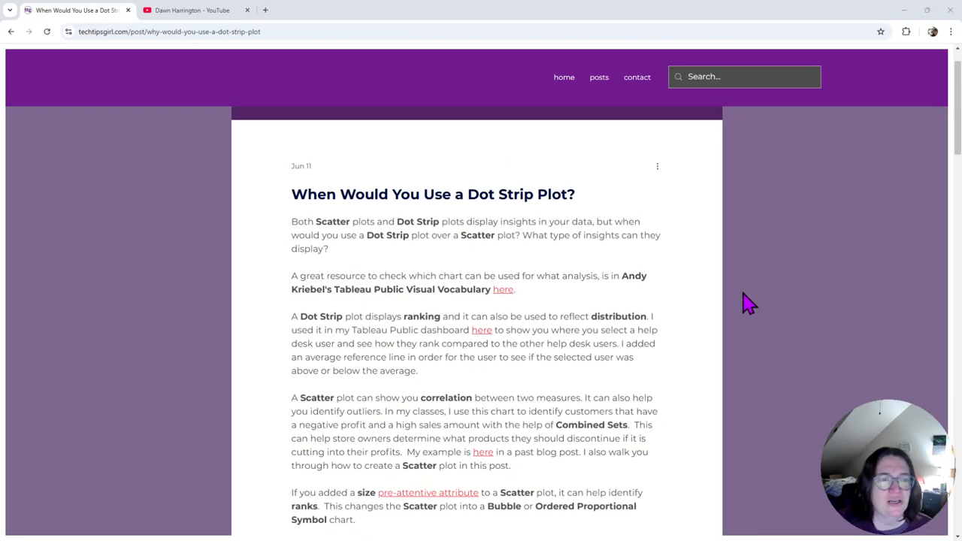
scroll(741, 301, "down", 1)
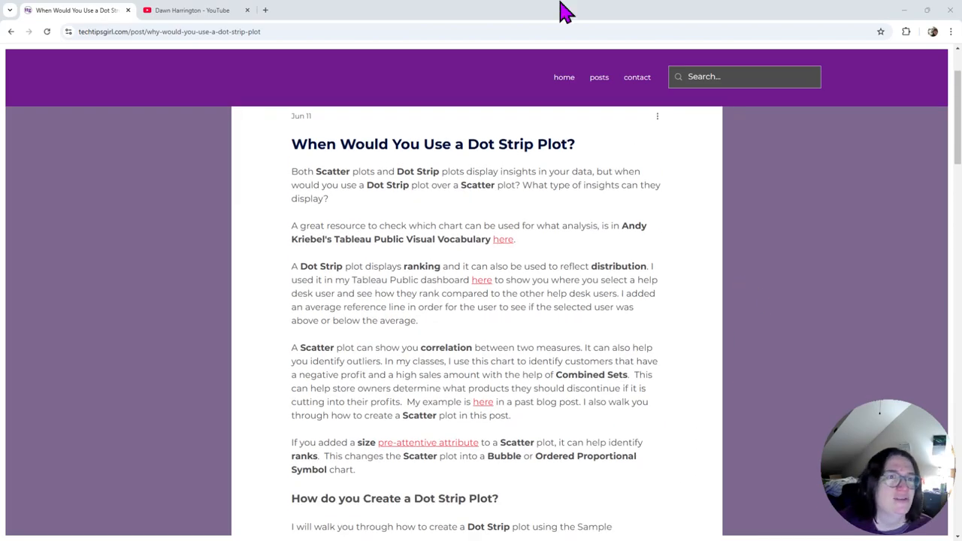
key("alt+Tab")
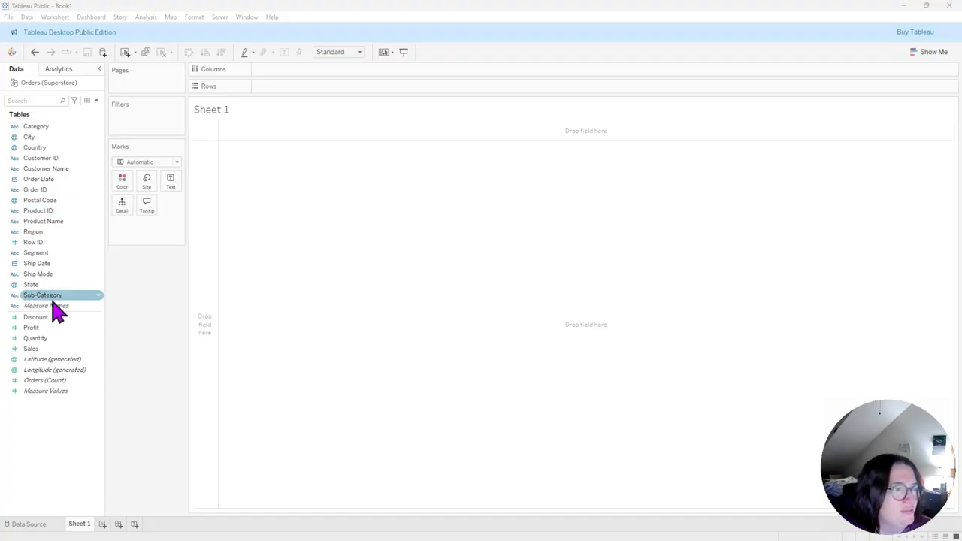
left_click_drag(54, 303, 280, 84)
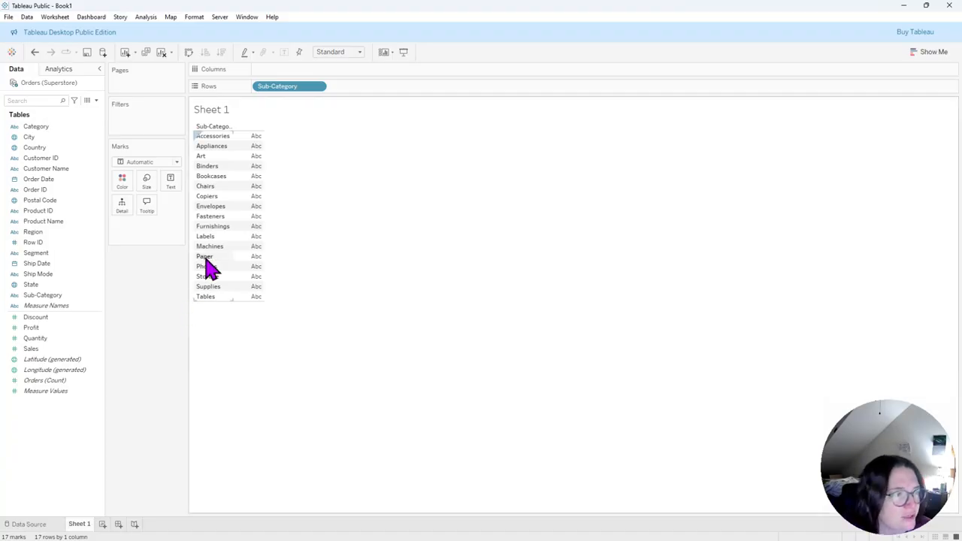
- Show a year filter for Order Date and keep only 2014 selected
left_click(44, 180)
right_click(51, 191)
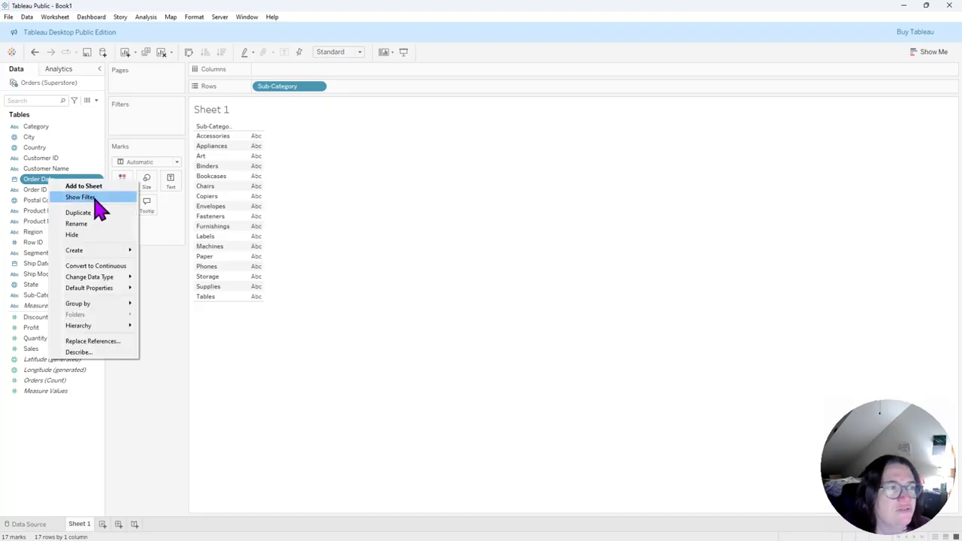
left_click(95, 198)
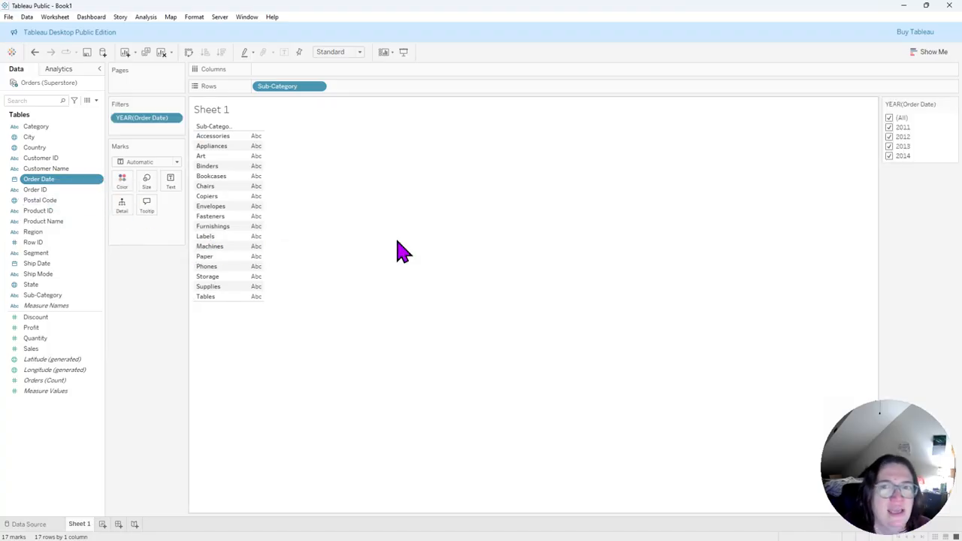
left_click(892, 118)
left_click(889, 156)
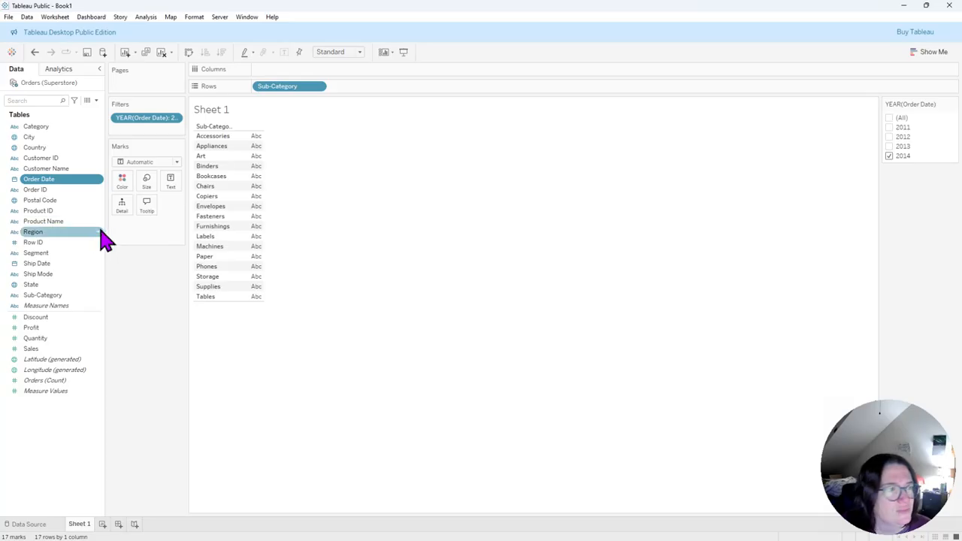
- Add a second Order Date filter by months that keeps only December
left_click_drag(46, 183, 147, 128)
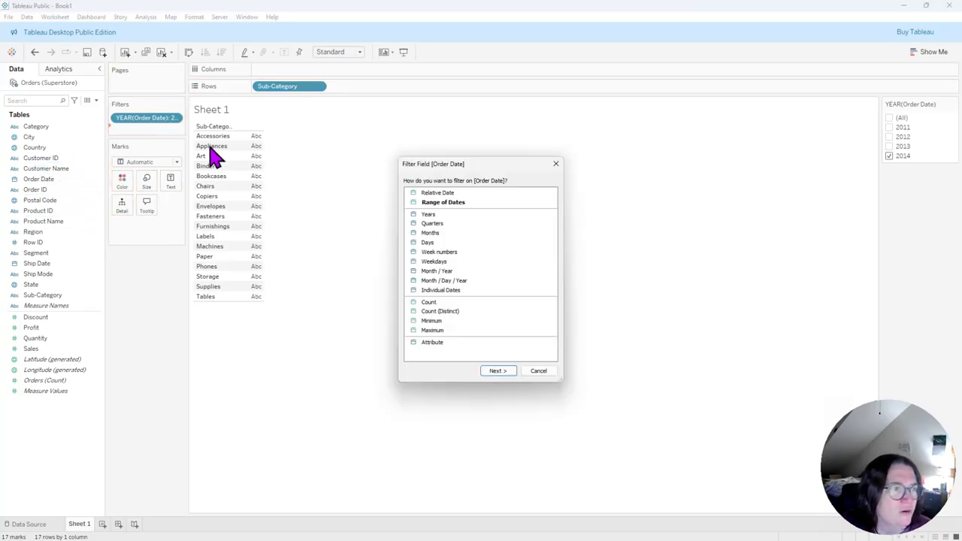
left_click(444, 236)
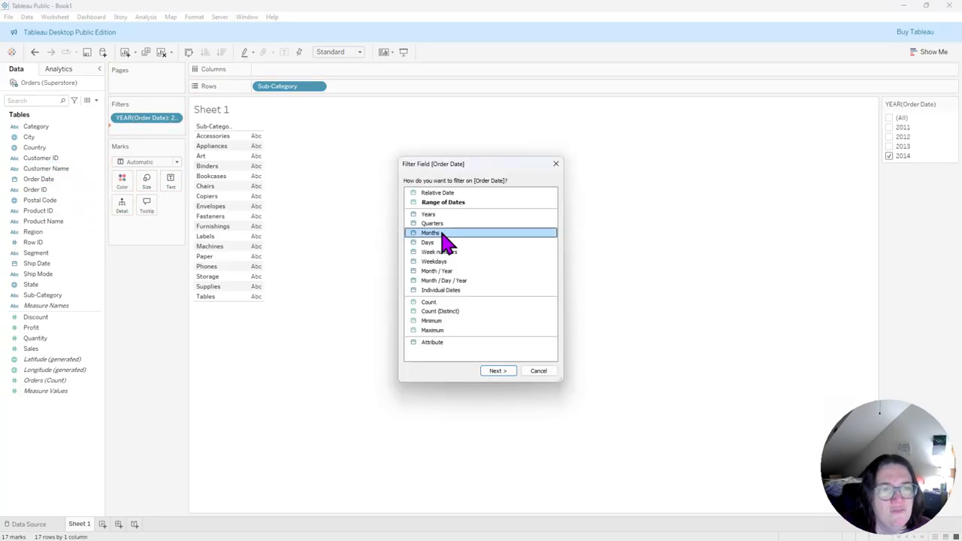
left_click(503, 373)
scroll(460, 259, "down", 1)
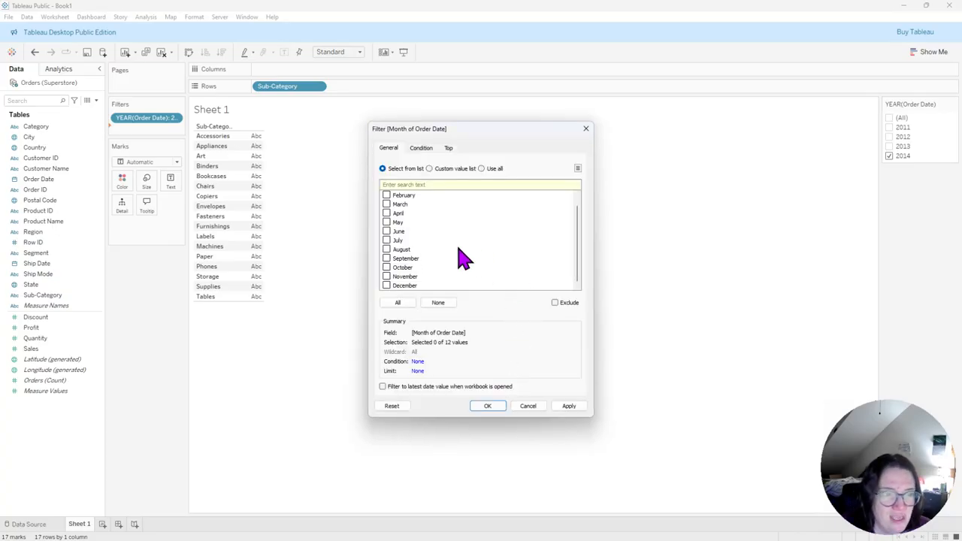
left_click(387, 286)
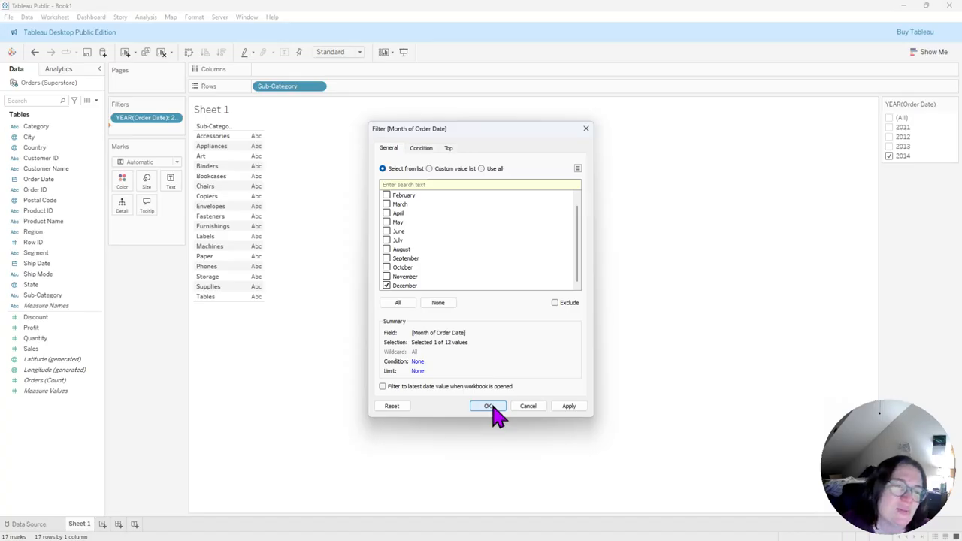
left_click(488, 405)
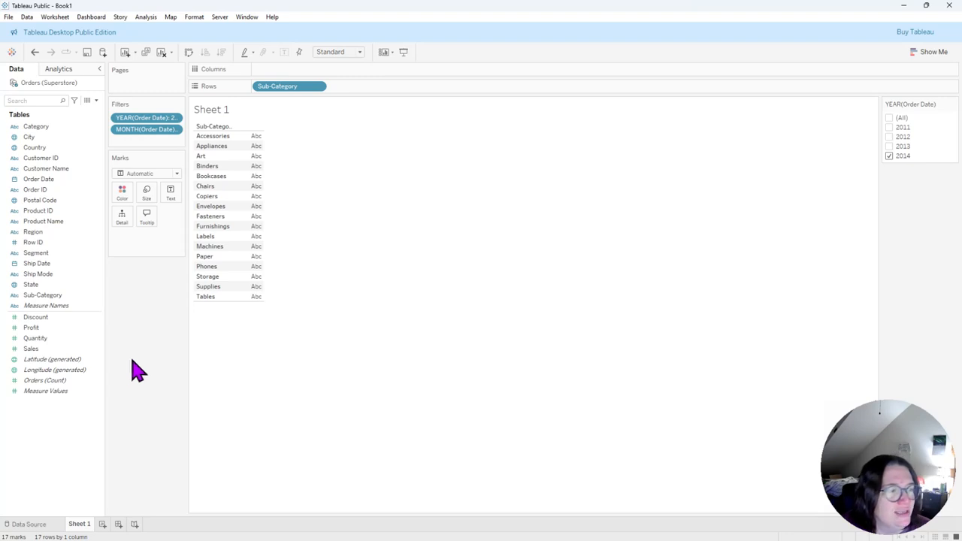
- Add Customer Name as mark detail and change the mark type to Circle
left_click(60, 159)
left_click_drag(34, 170, 121, 216)
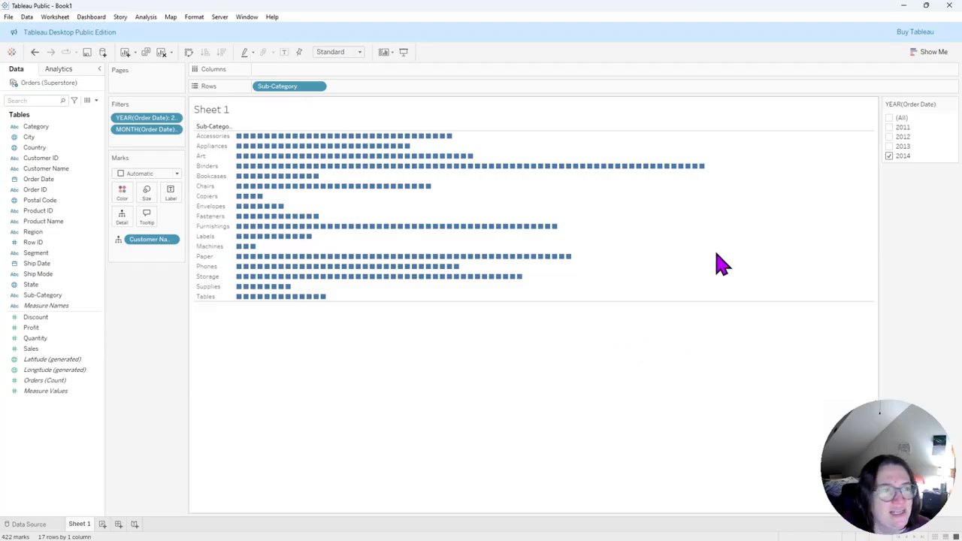
mouse_move(275, 136)
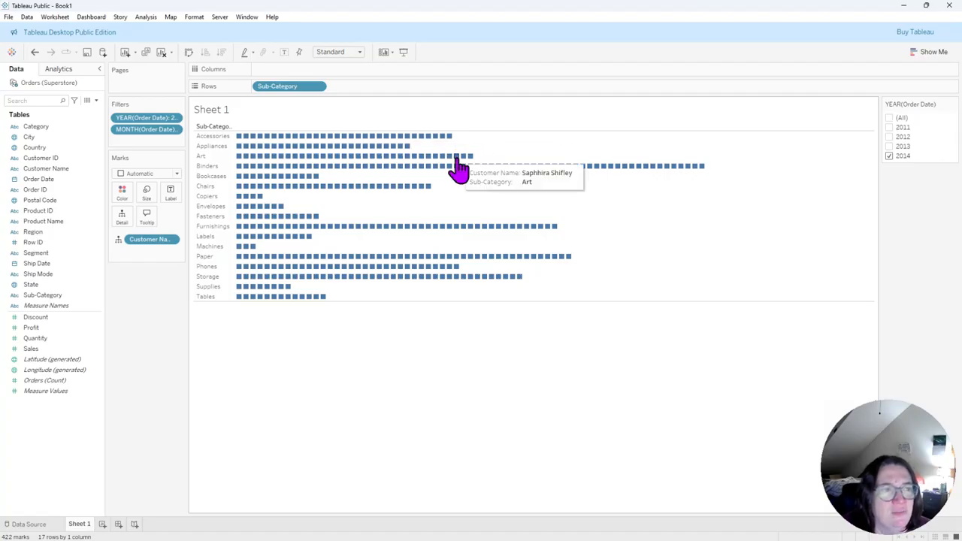
left_click(178, 173)
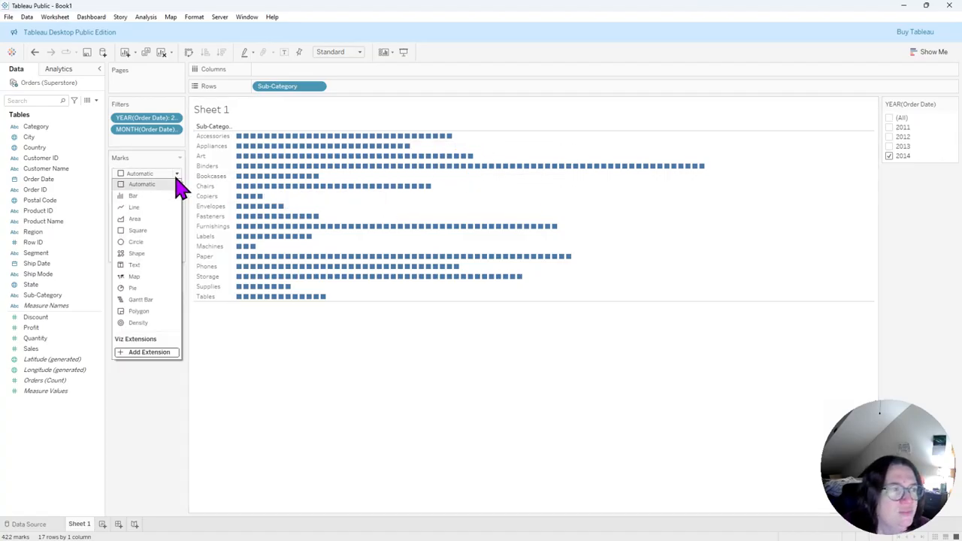
left_click(160, 243)
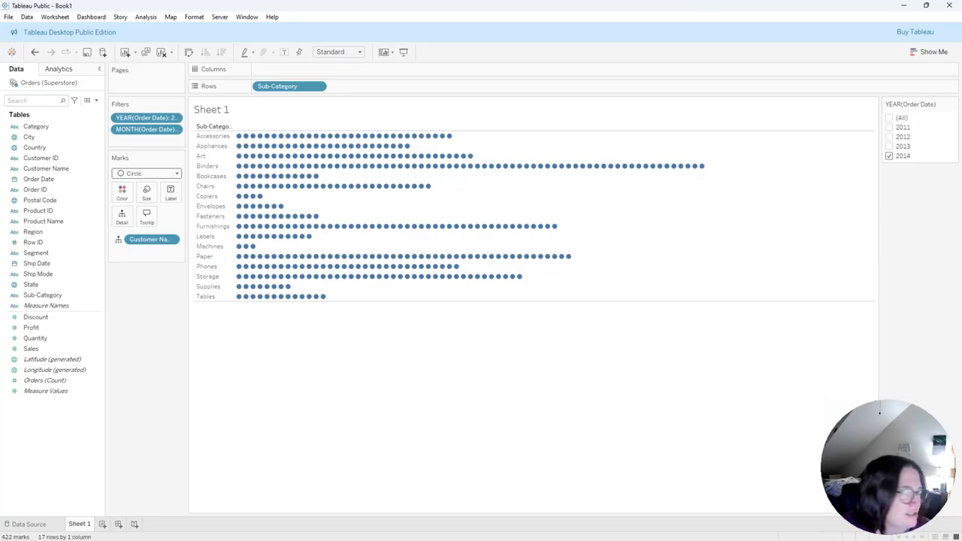
- Place Sales on the columns and fit the chart to Entire View
left_click_drag(31, 349, 278, 70)
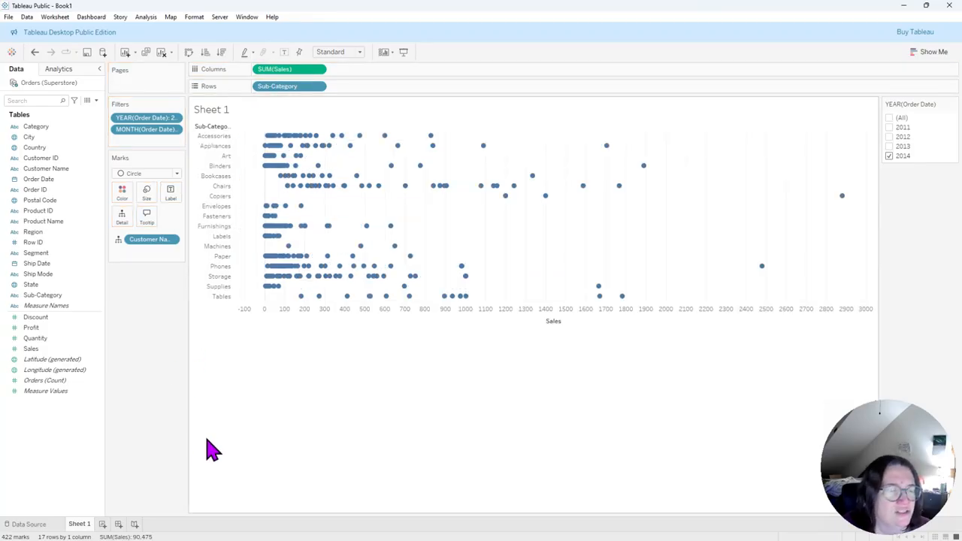
left_click(35, 51)
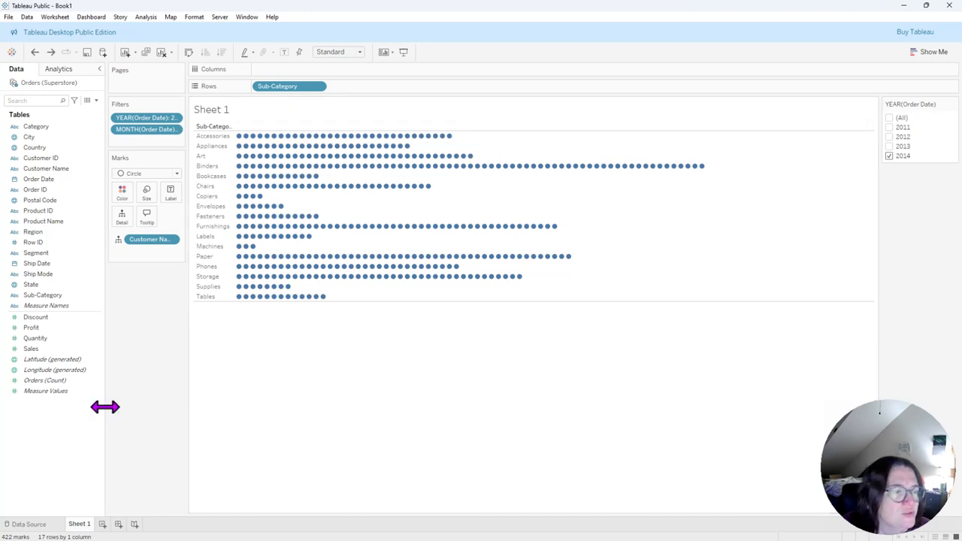
left_click_drag(19, 353, 299, 70)
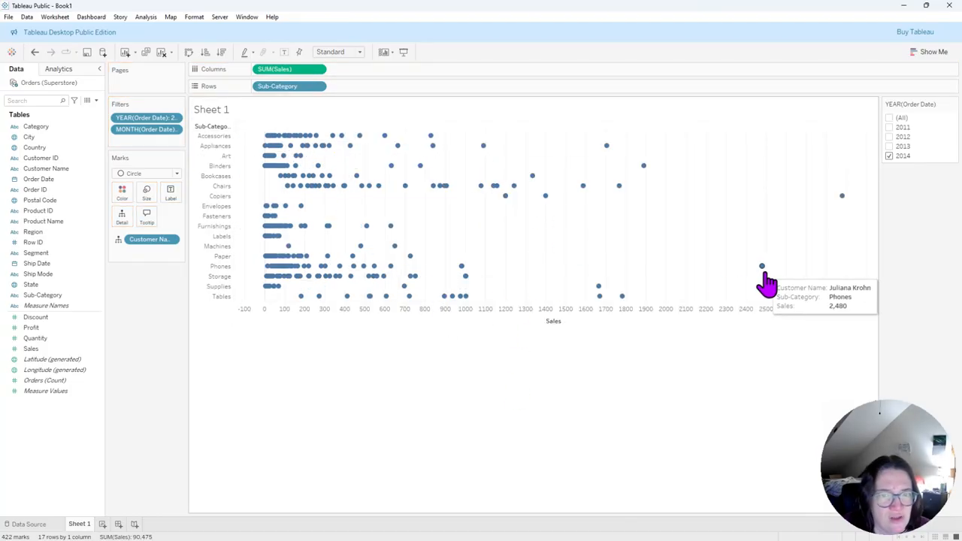
mouse_move(843, 200)
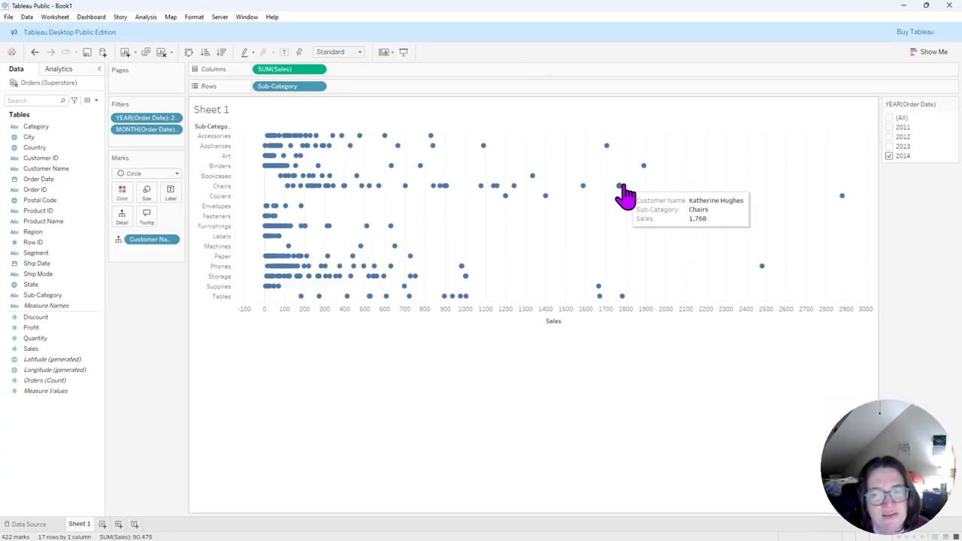
left_click(362, 52)
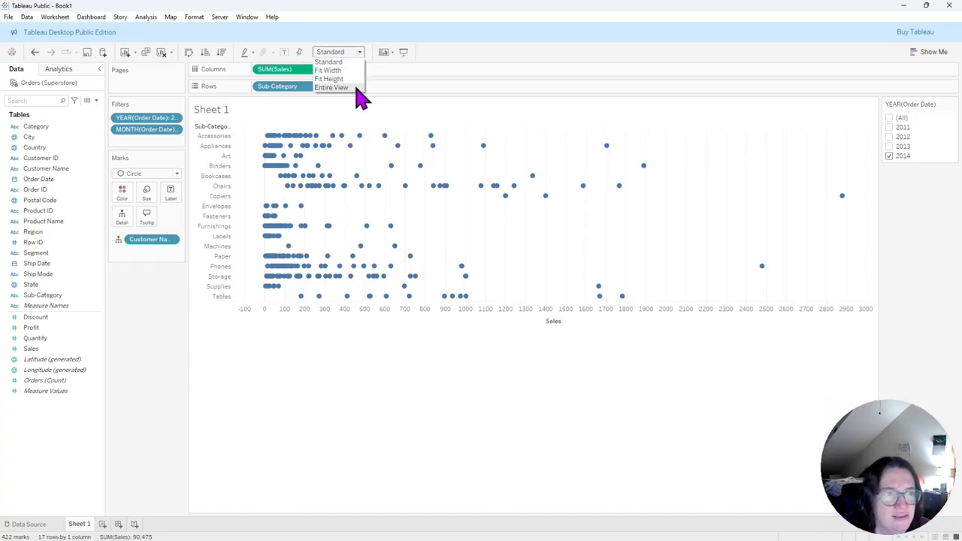
left_click(360, 94)
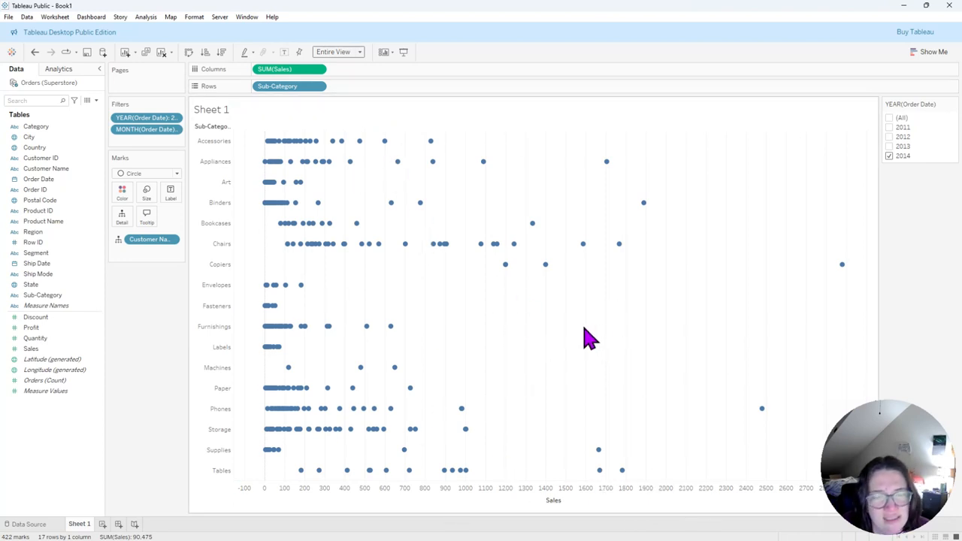
- Turn the grid lines off in the workbook formatting
left_click(195, 18)
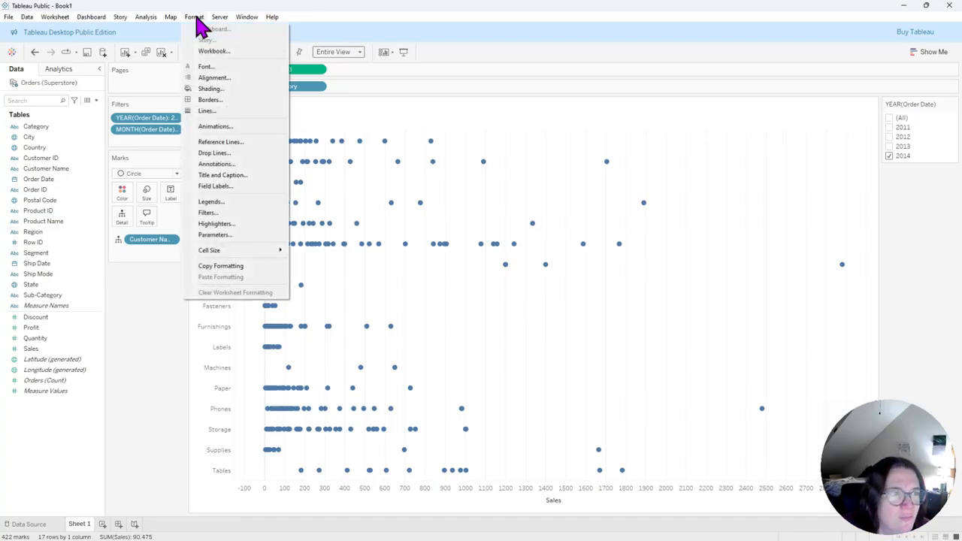
left_click(218, 51)
left_click(90, 290)
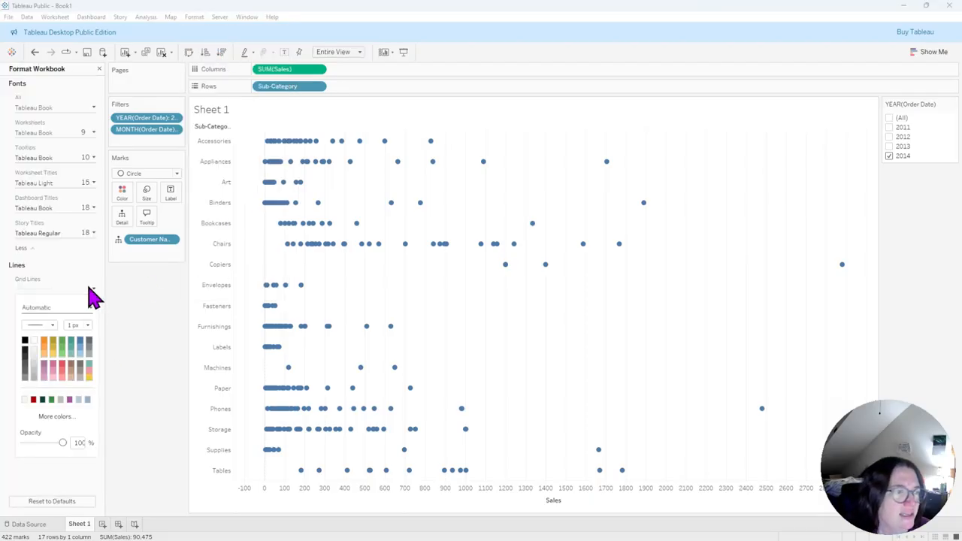
left_click(88, 309)
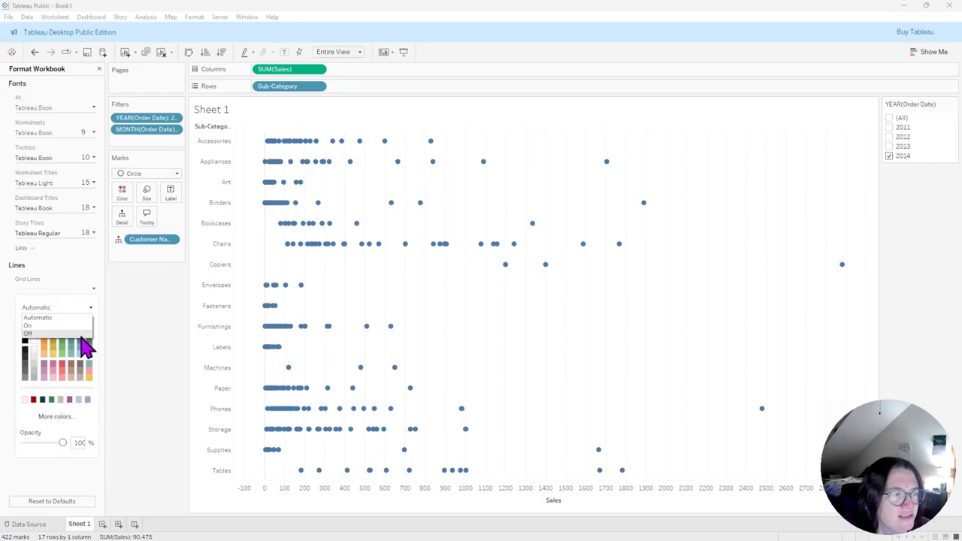
left_click(81, 334)
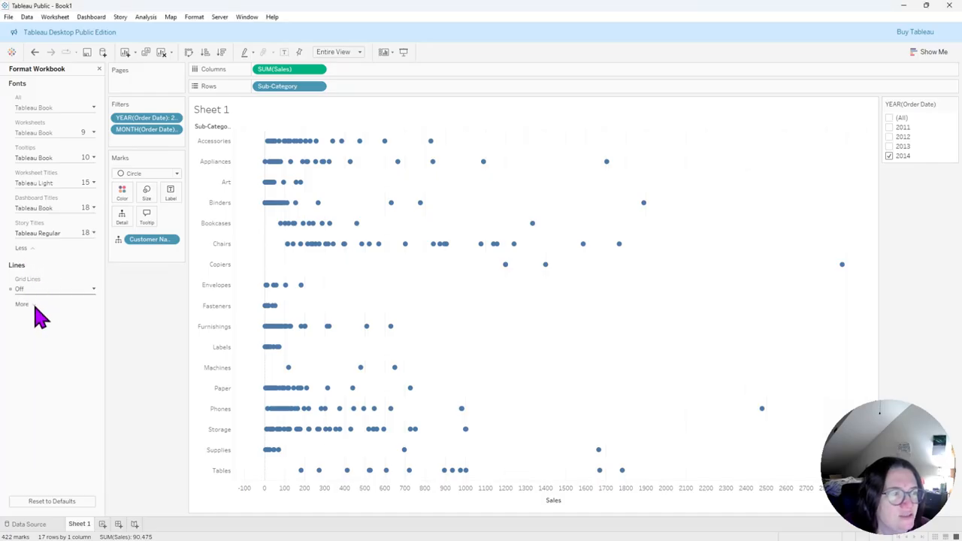
- Turn the zero lines off in the workbook formatting and close the formatting options
left_click(30, 305)
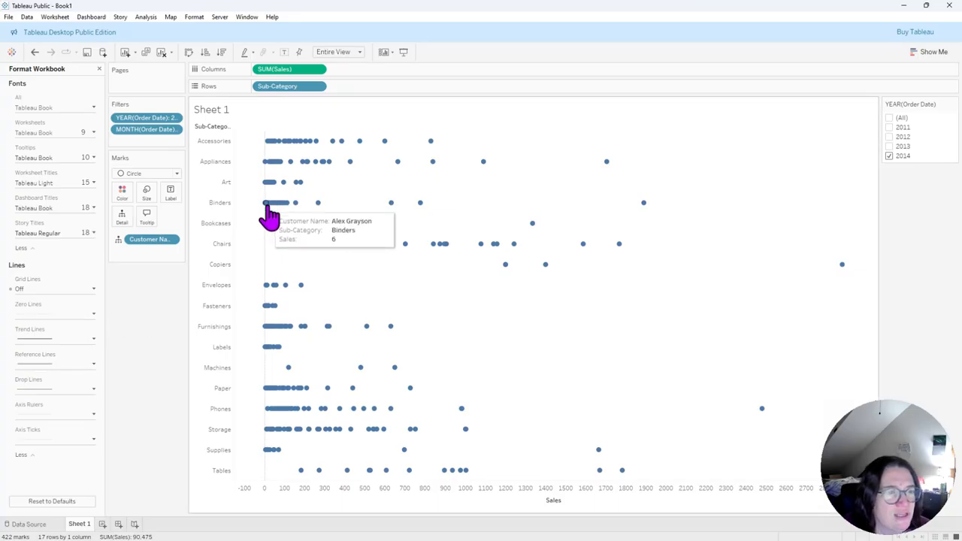
left_click(83, 314)
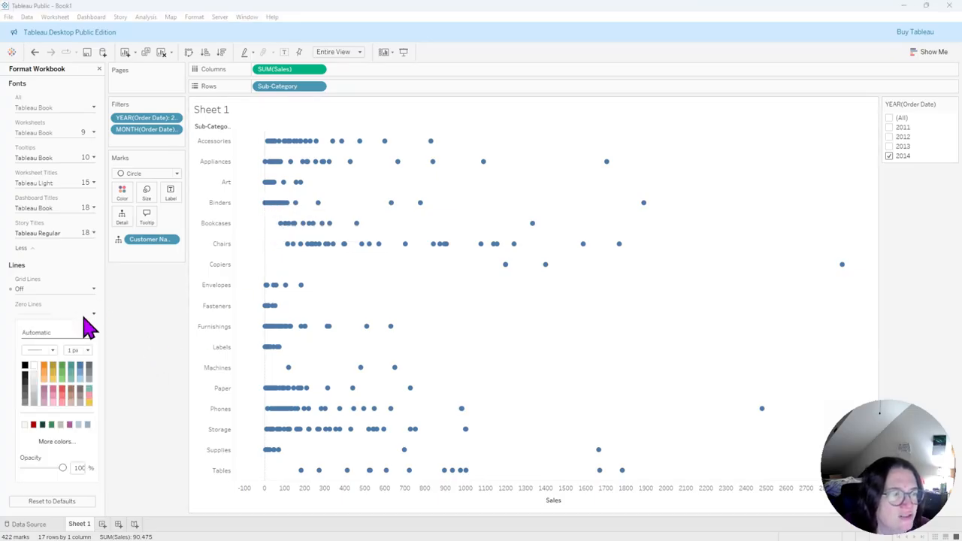
left_click(88, 332)
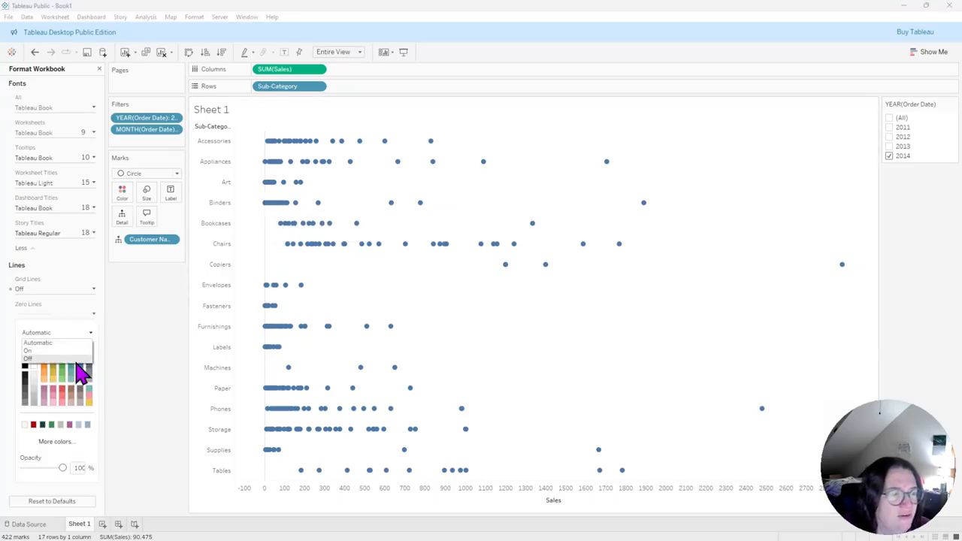
left_click(76, 359)
left_click(126, 354)
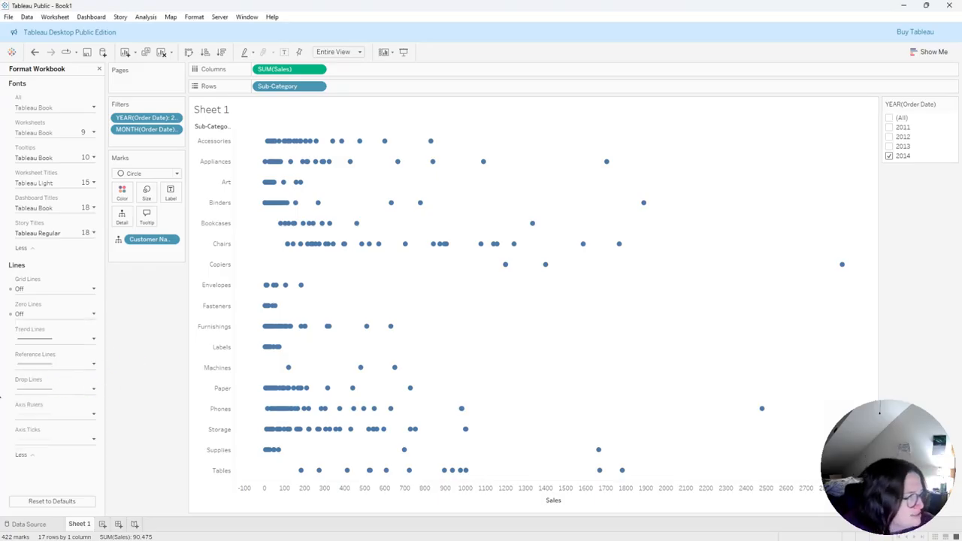
left_click(98, 69)
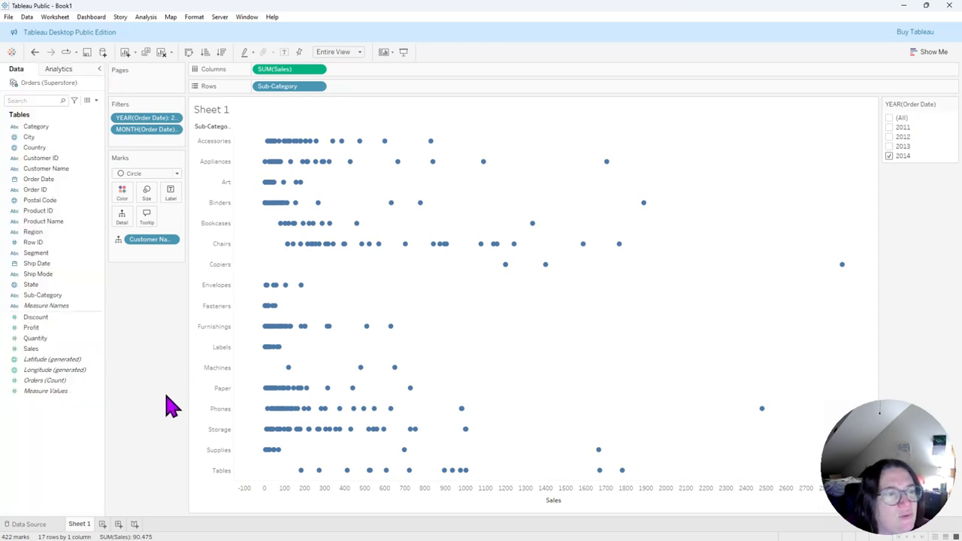
- Try adding an average reference line per cell to the Sales chart, and undo it
left_click(58, 72)
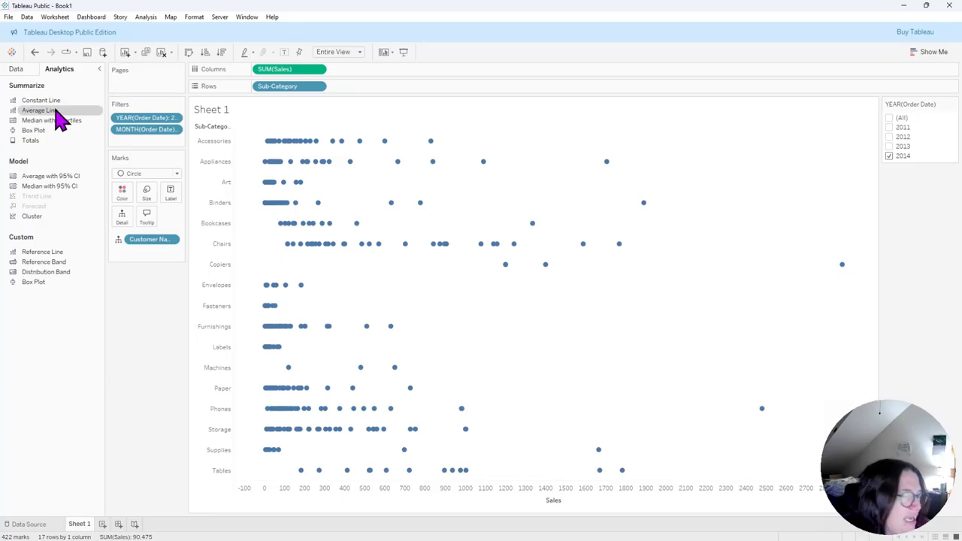
left_click_drag(56, 111, 101, 120)
left_click_drag(105, 123, 359, 156)
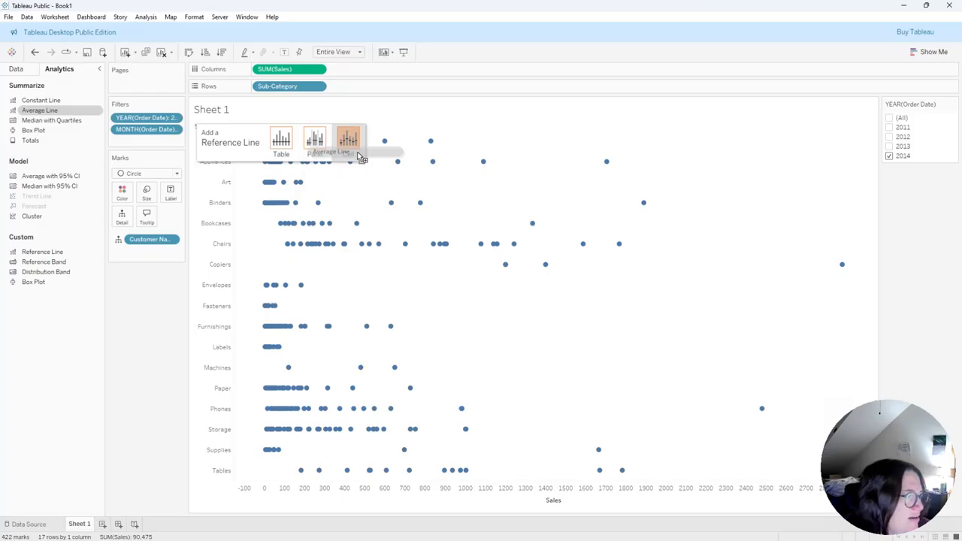
left_click_drag(360, 156, 355, 145)
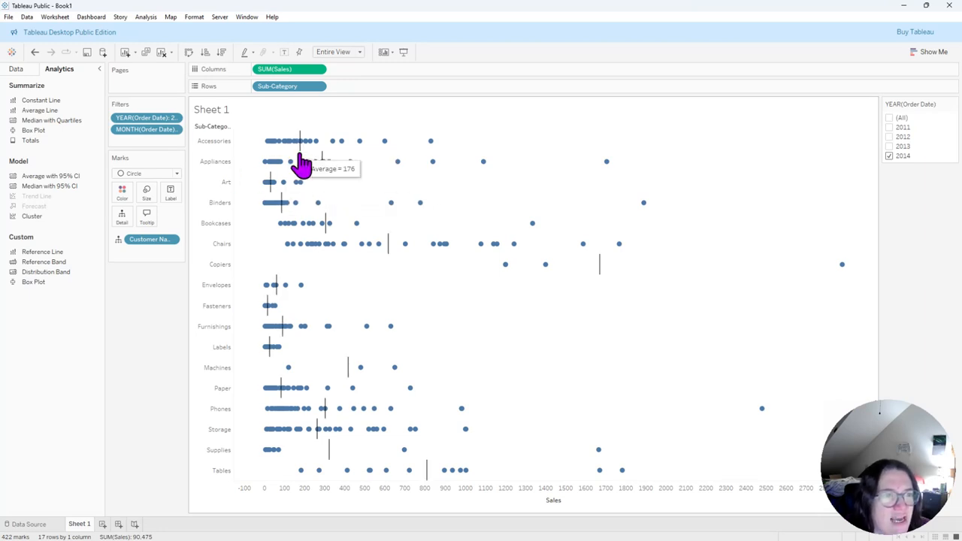
left_click_drag(300, 164, 33, 54)
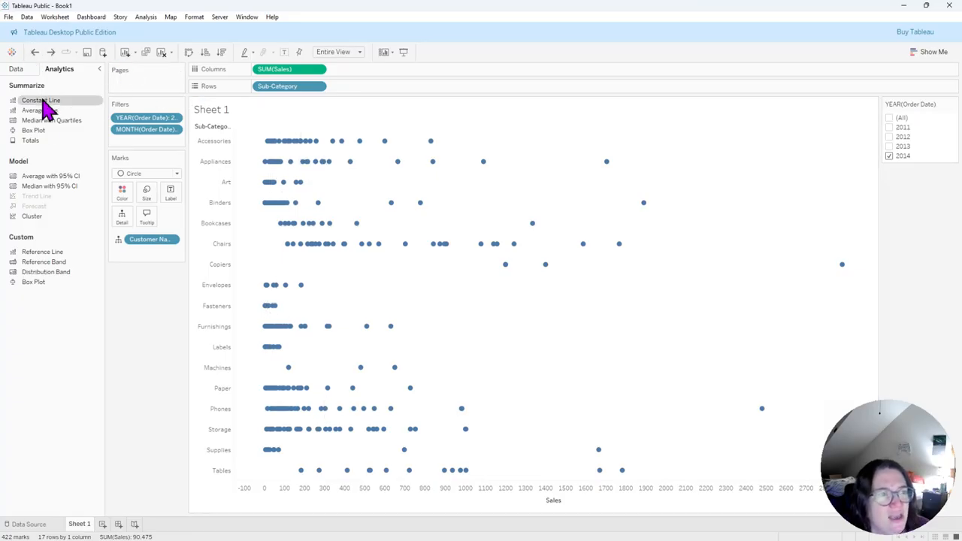
- Try adding an average line per pane to the Sales chart, and undo it
left_click_drag(47, 110, 313, 153)
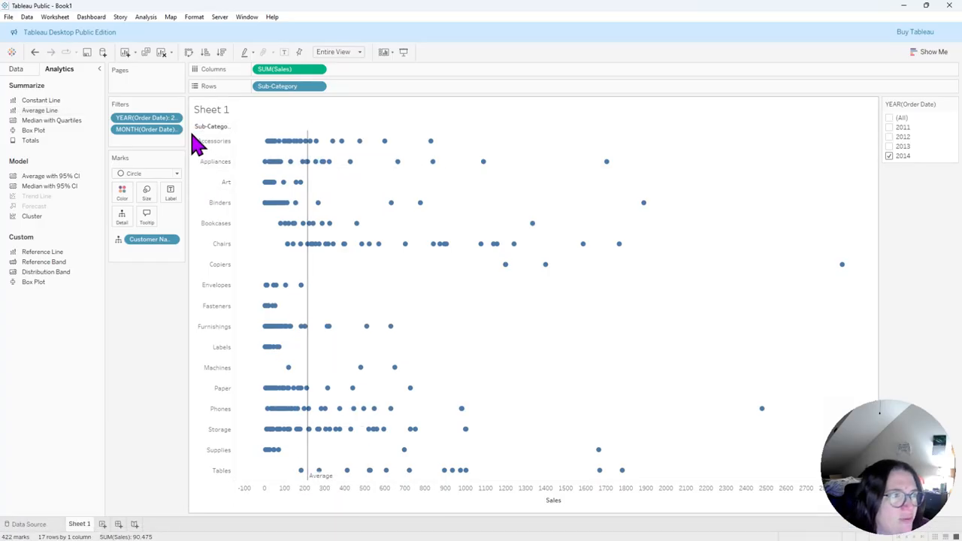
left_click(34, 52)
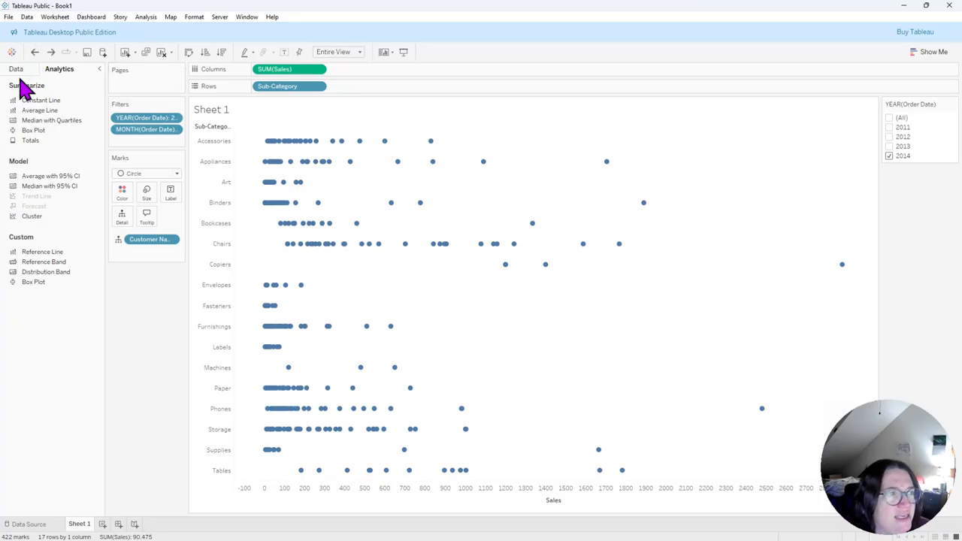
- Try placing Category before Sub-Category on the rows with an average line per pane, and undo both changes
left_click(16, 69)
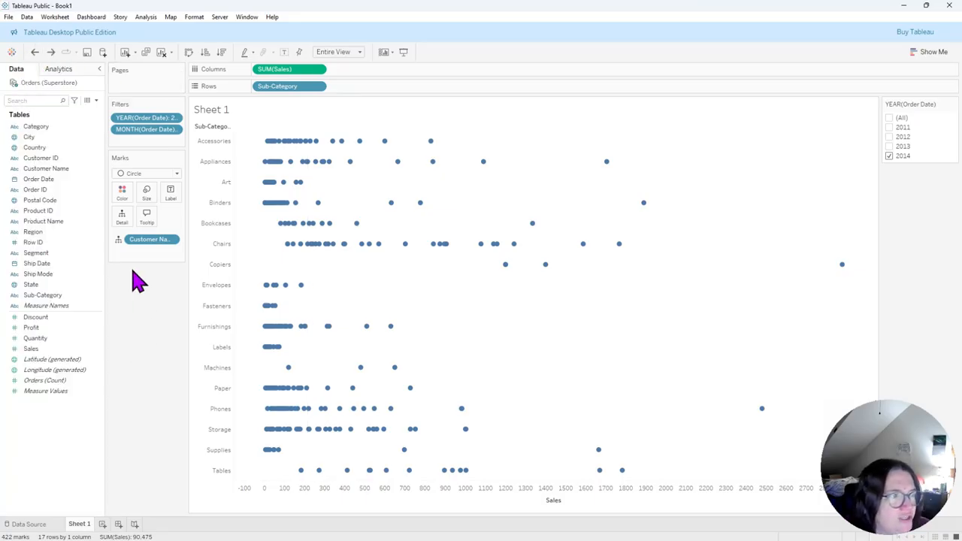
left_click_drag(35, 126, 259, 90)
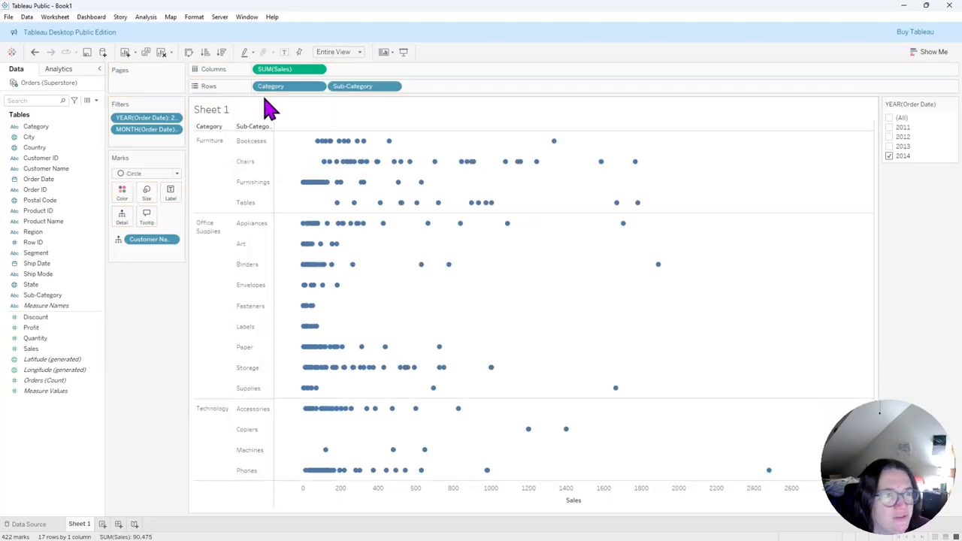
left_click(60, 69)
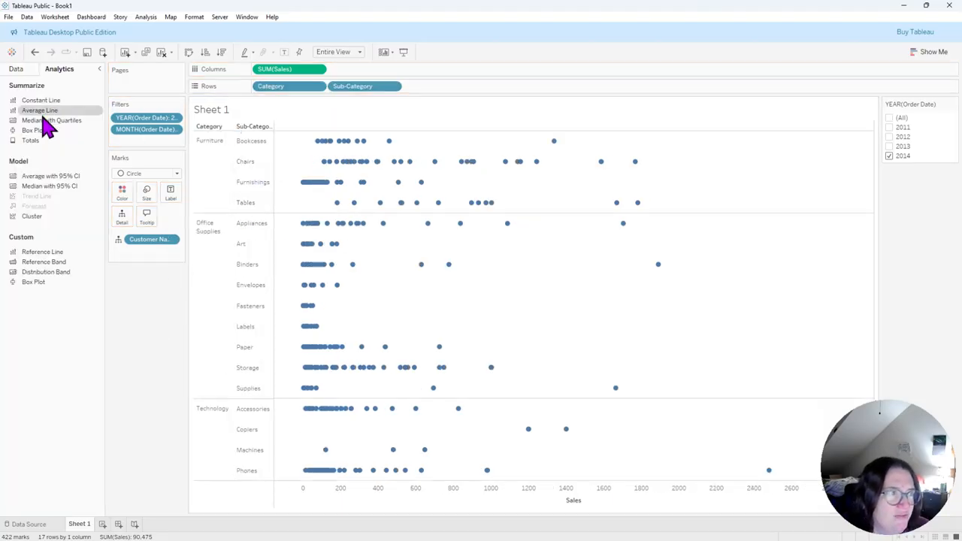
left_click_drag(53, 124, 315, 146)
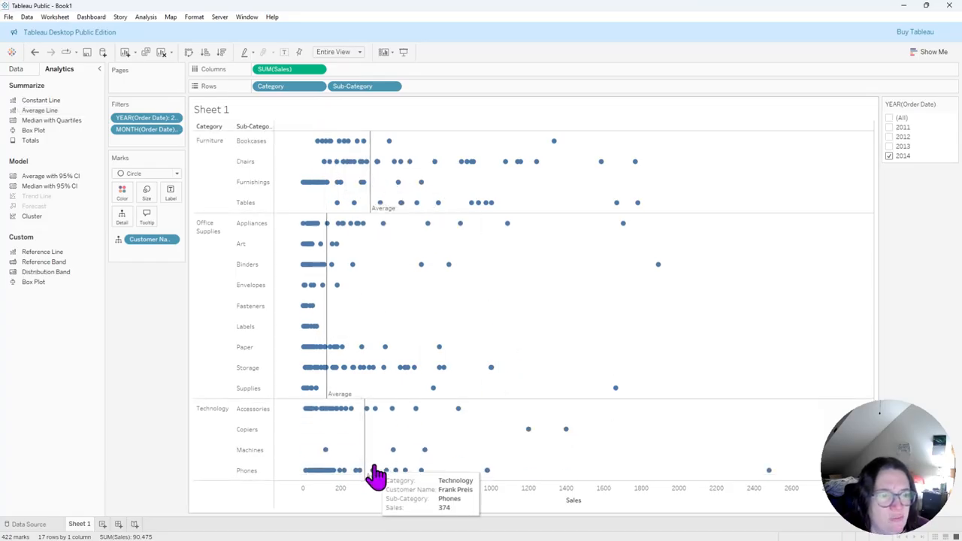
mouse_move(368, 436)
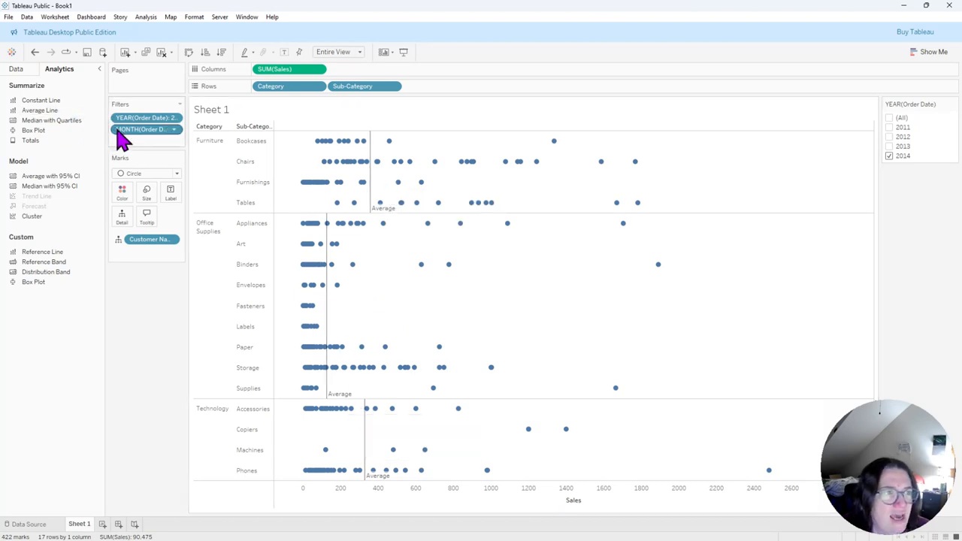
left_click(33, 54)
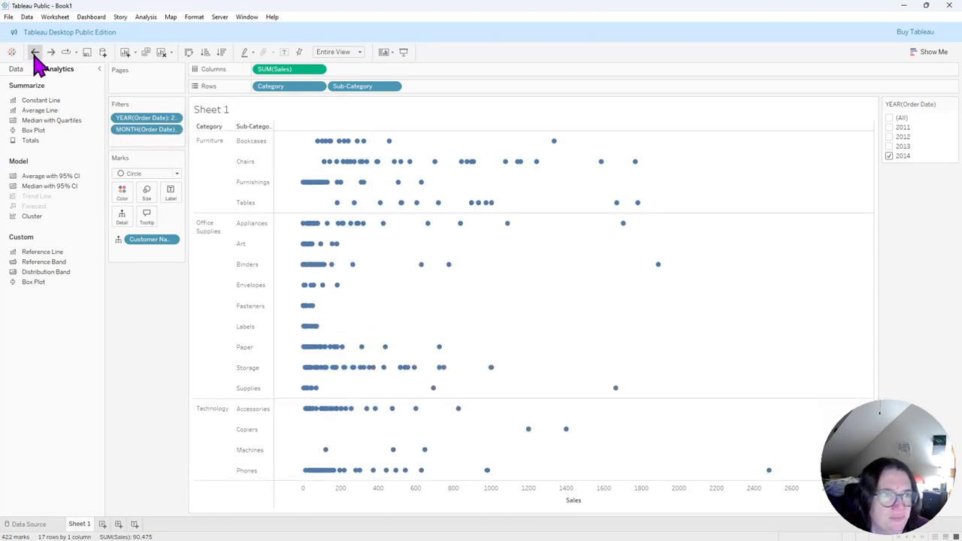
- Try adding one average line across the entire table of the Sales chart, and undo it
left_click_drag(54, 111, 286, 153)
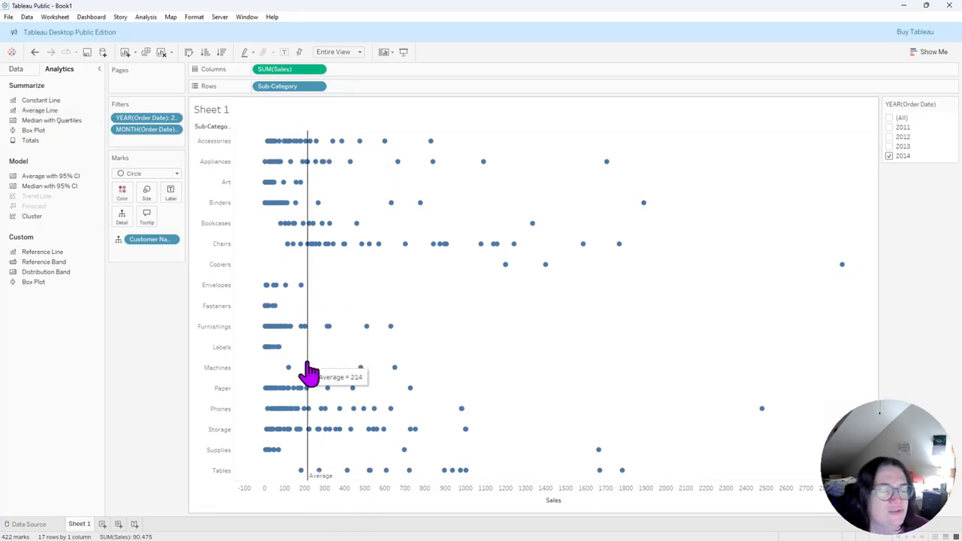
mouse_move(306, 361)
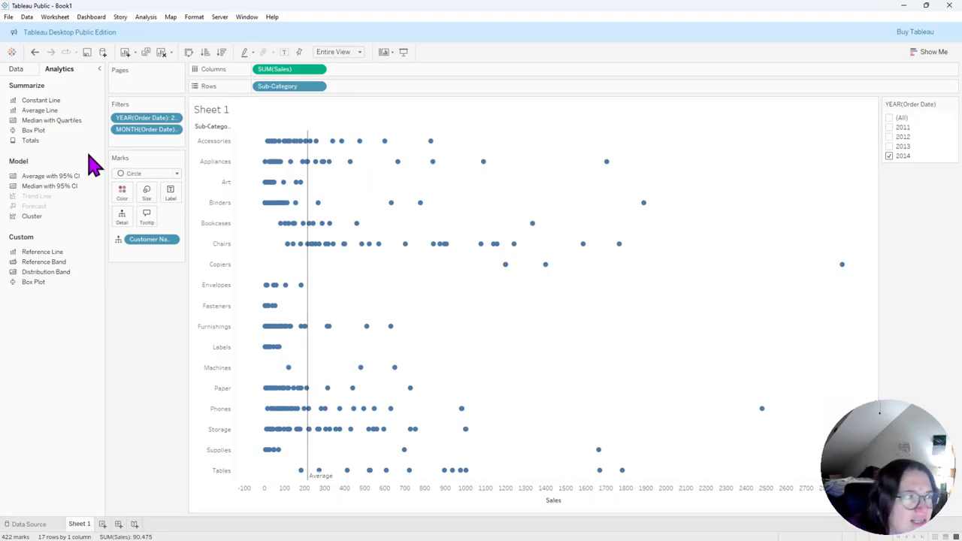
left_click(35, 52)
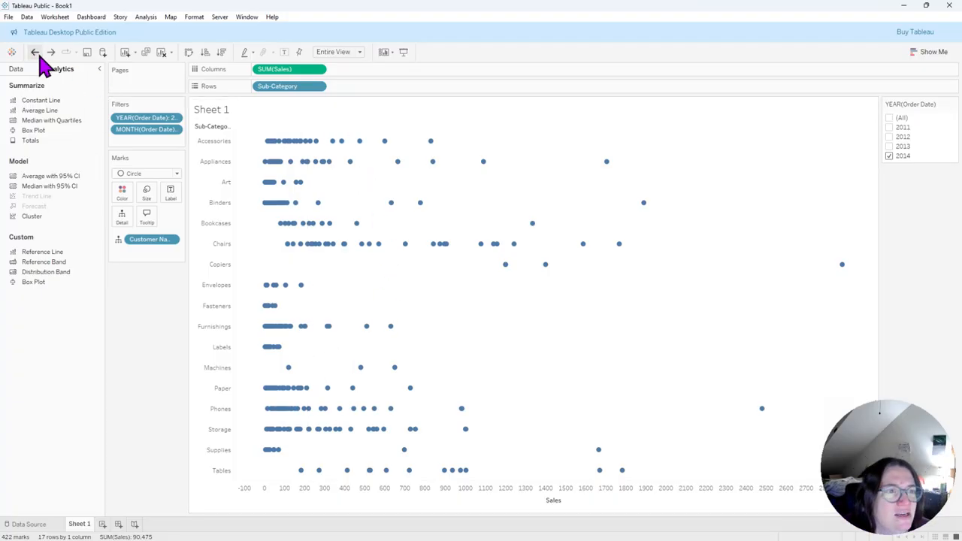
- Add an average line per cell to the Sales chart and give it a light grey fill below the line
left_click_drag(46, 112, 348, 144)
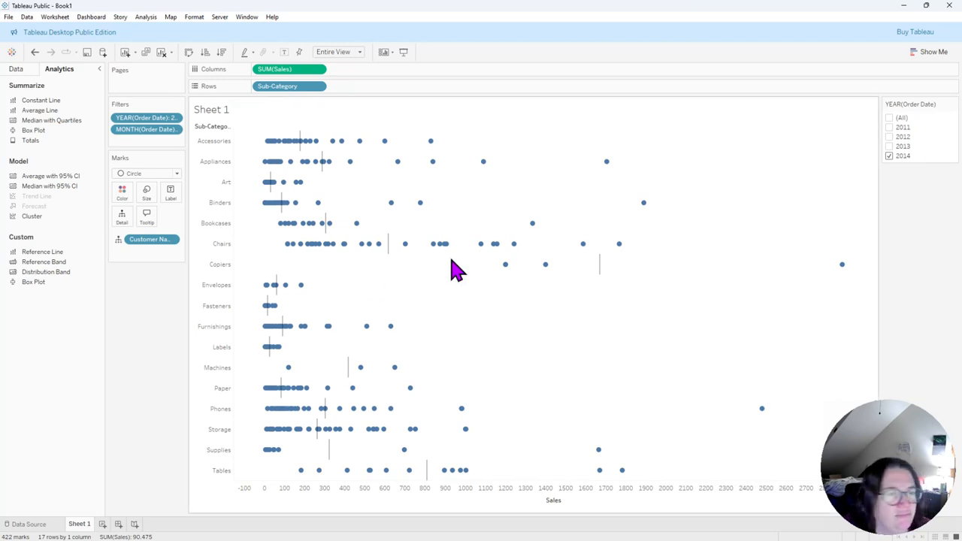
mouse_move(600, 276)
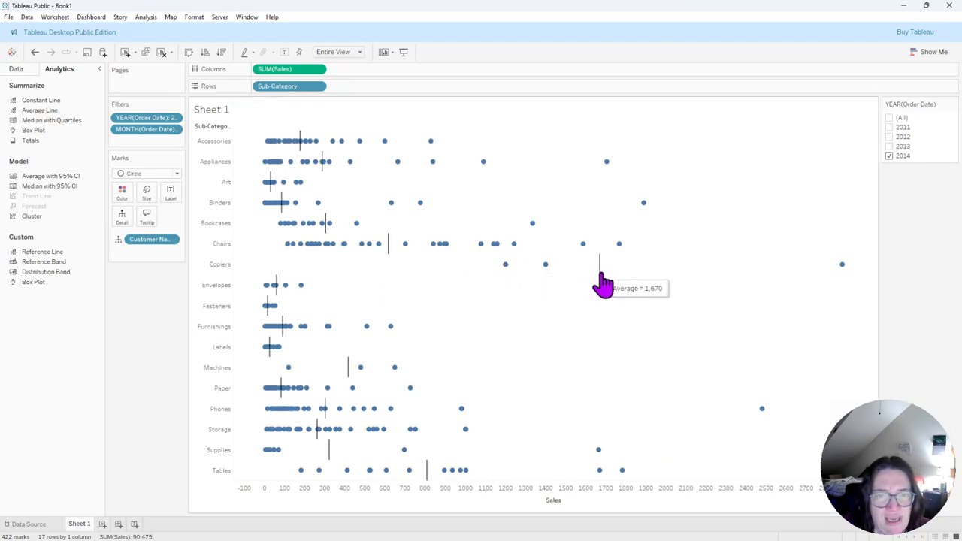
right_click(602, 283)
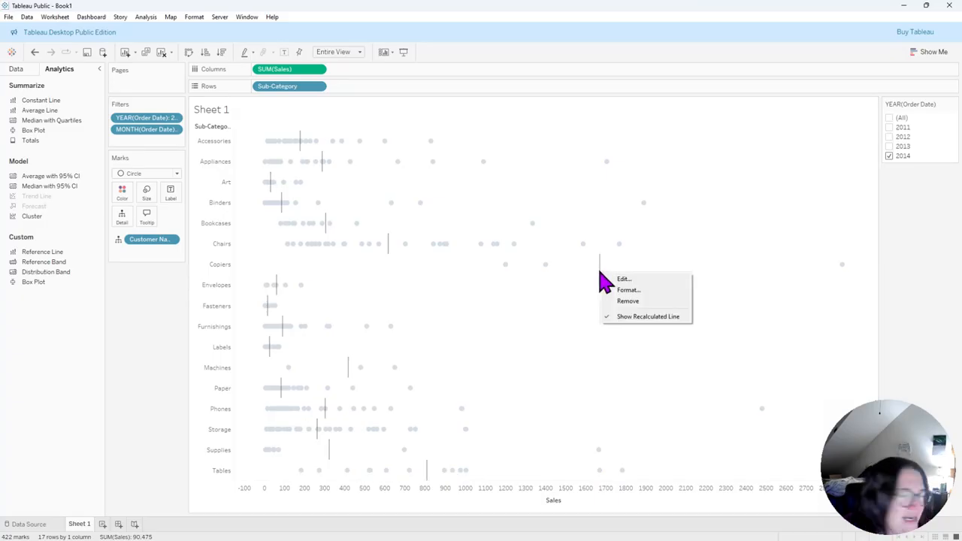
left_click(626, 278)
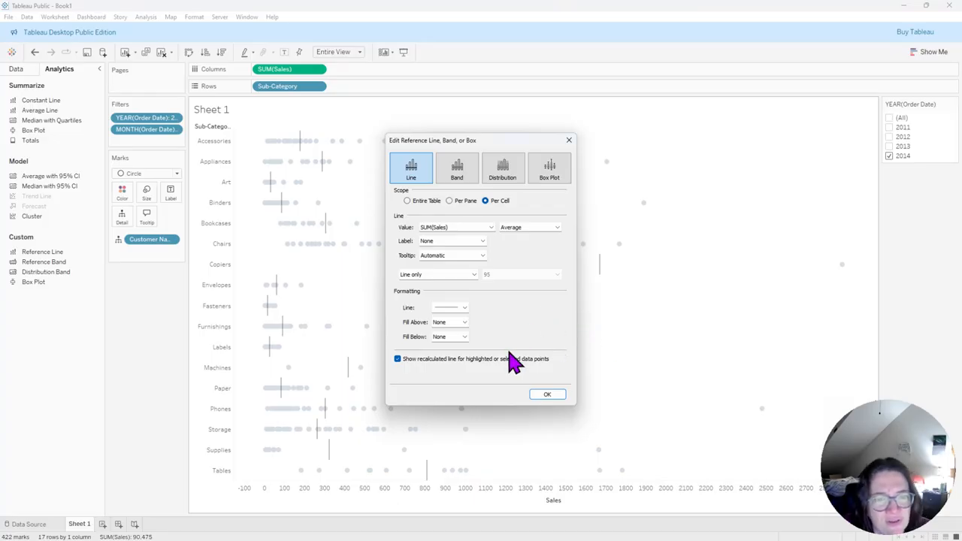
left_click(466, 338)
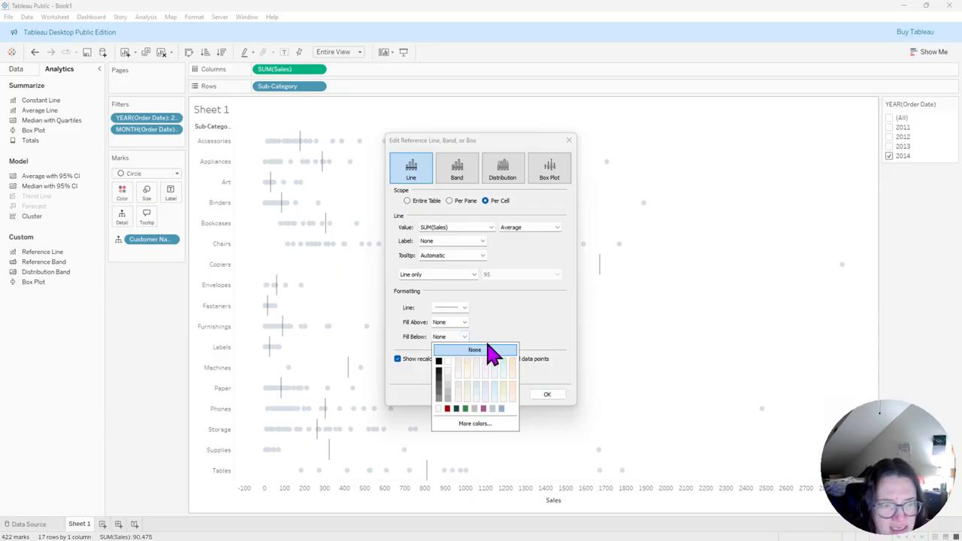
left_click(449, 374)
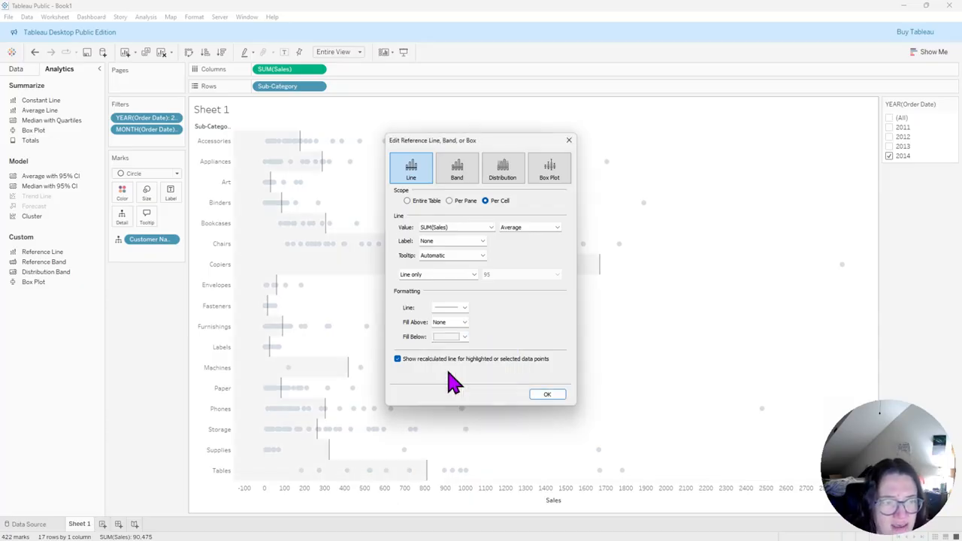
left_click_drag(499, 145, 796, 89)
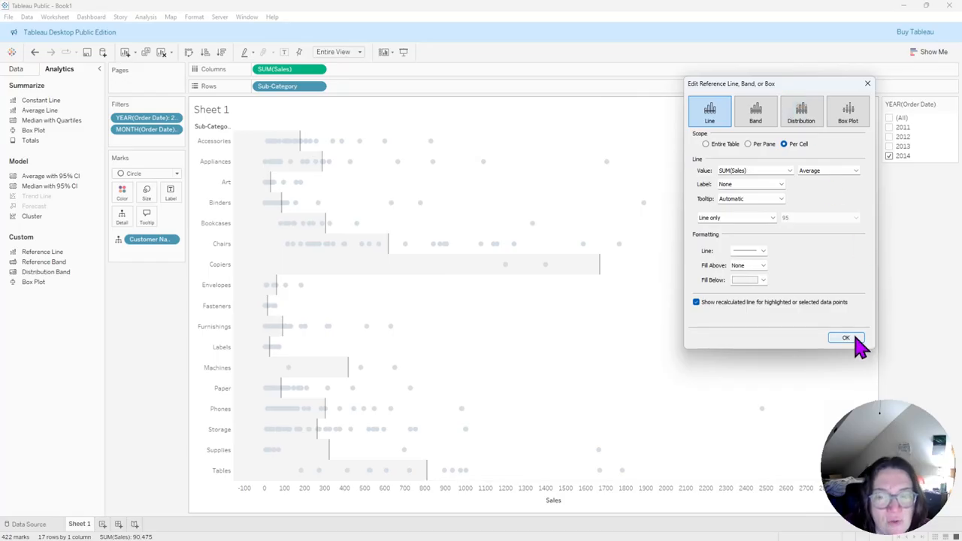
left_click(846, 338)
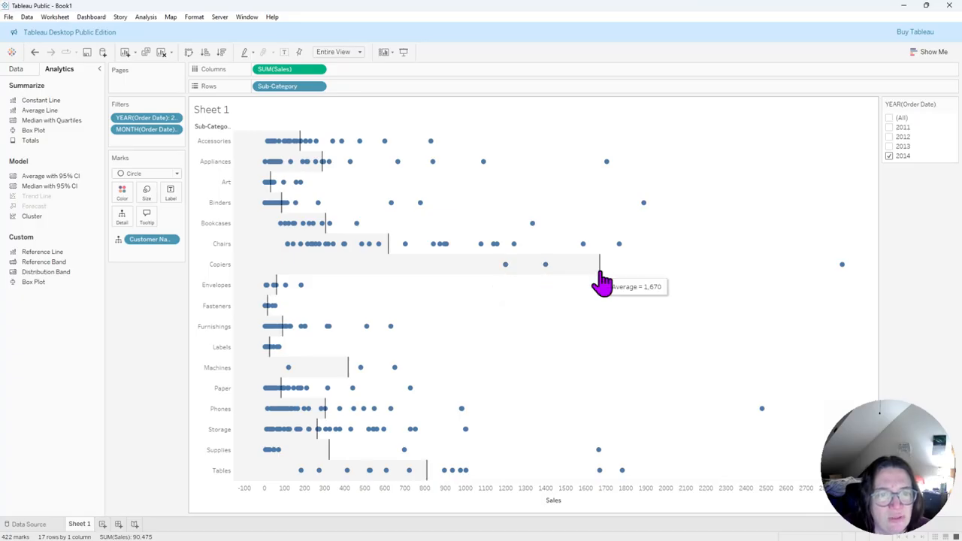
mouse_move(552, 284)
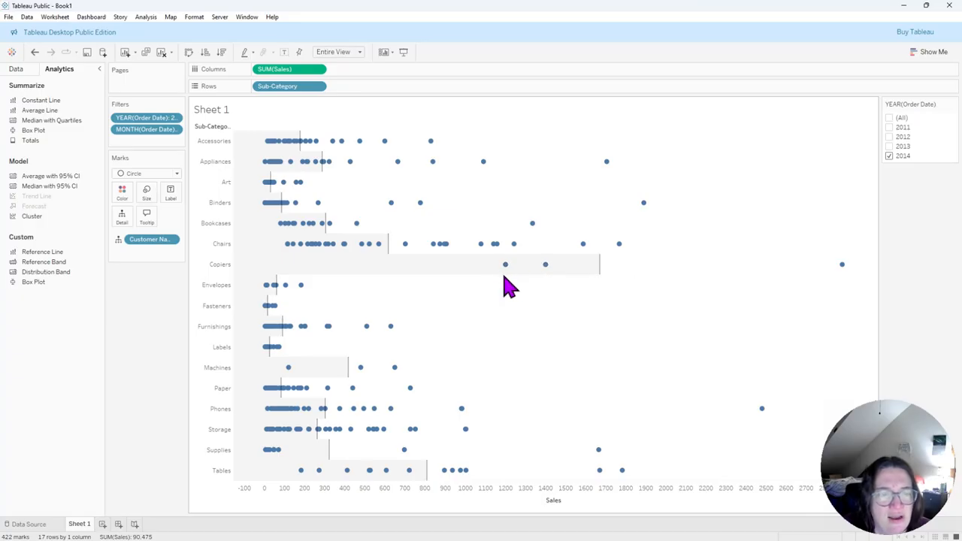
mouse_move(605, 279)
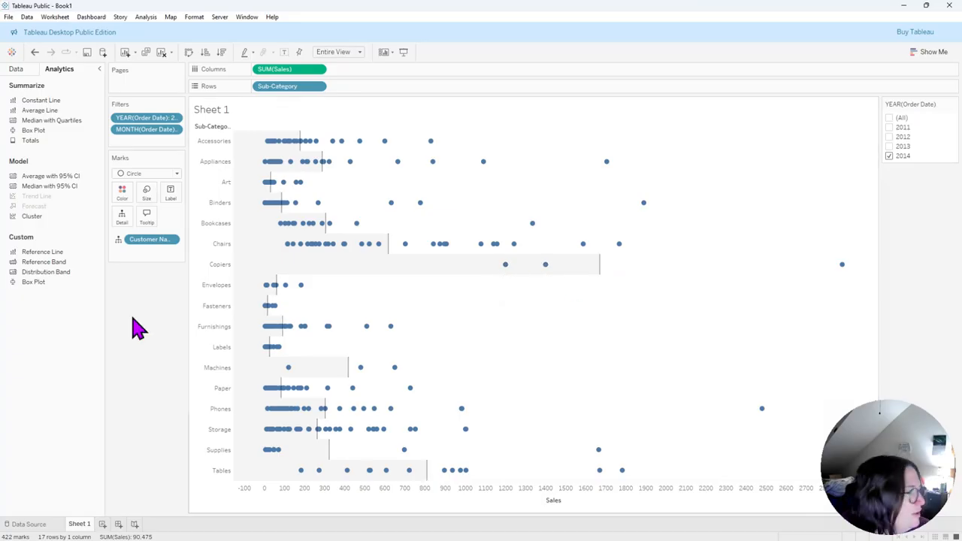